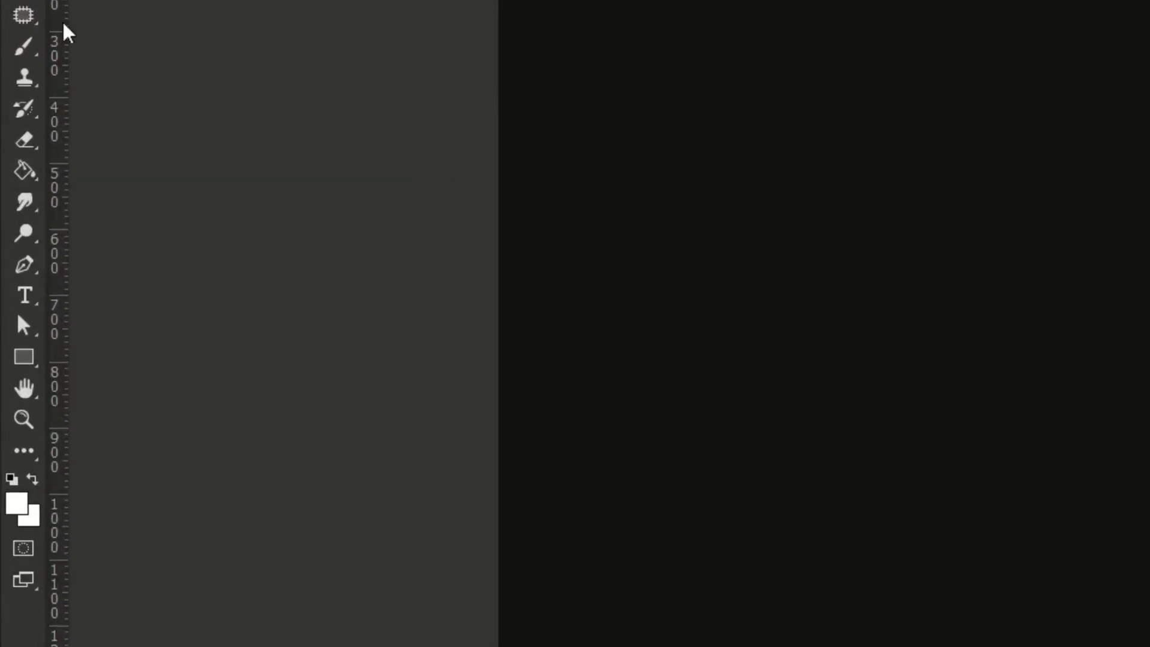
Activate the Horizontal Type tool, with Gobold Bold as the font, over the dark canvas.
click(28, 299)
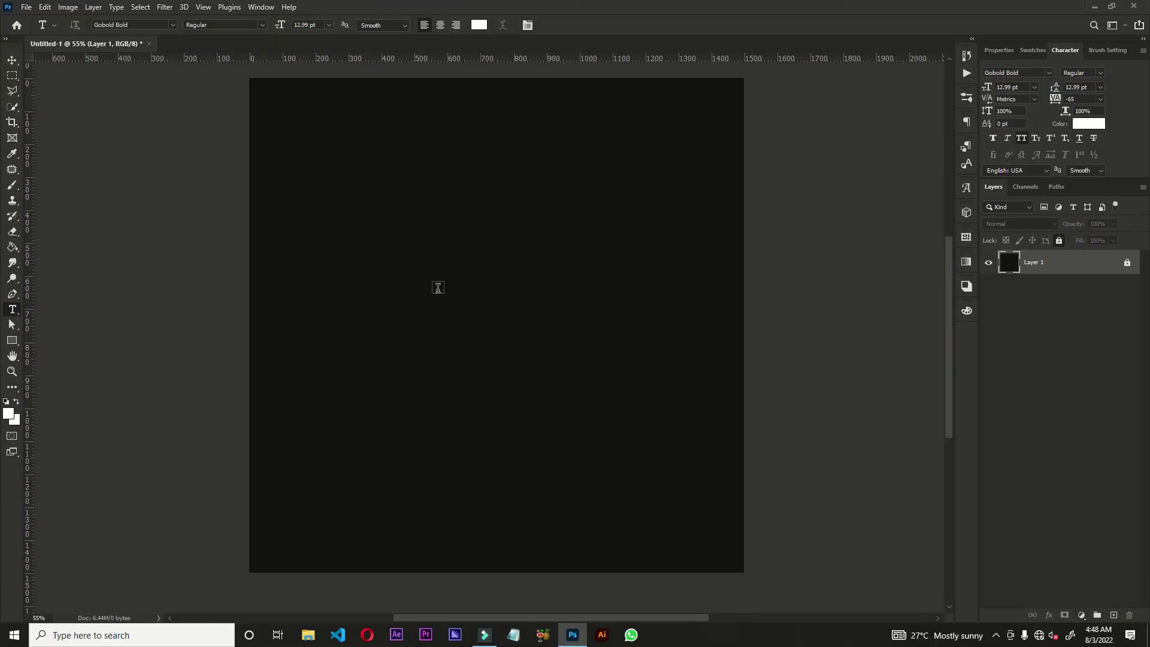
Type UNBOLD in white Gobold Bold at the canvas centre, fixing the typo, and commit it.
click(412, 306)
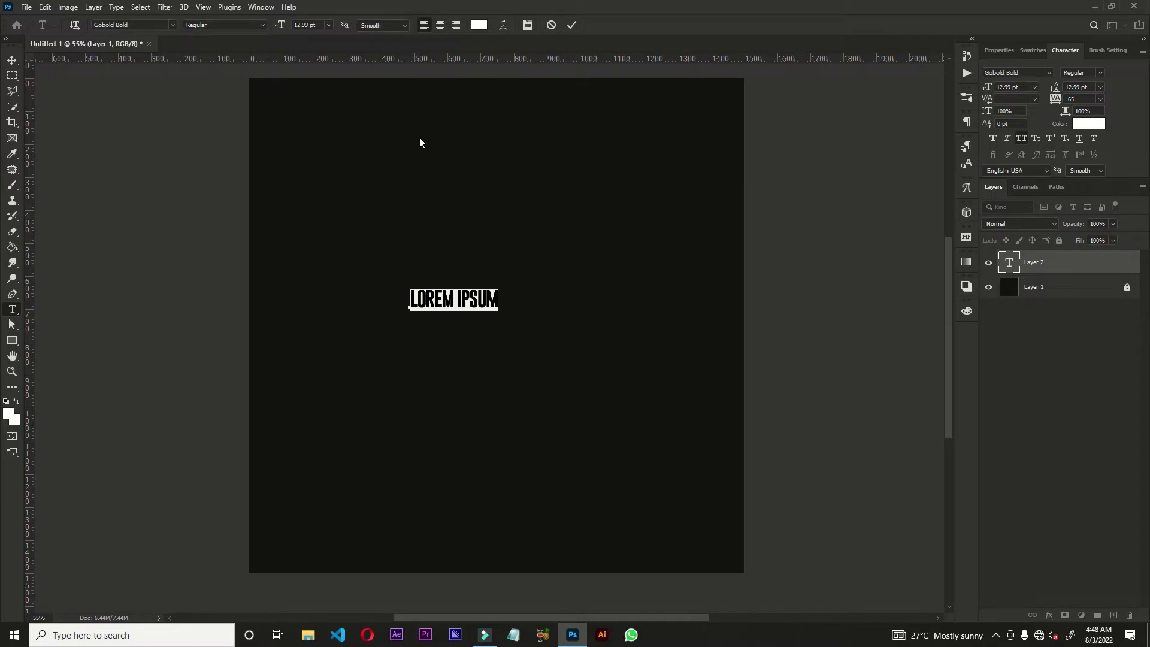
text(UNBOUD)
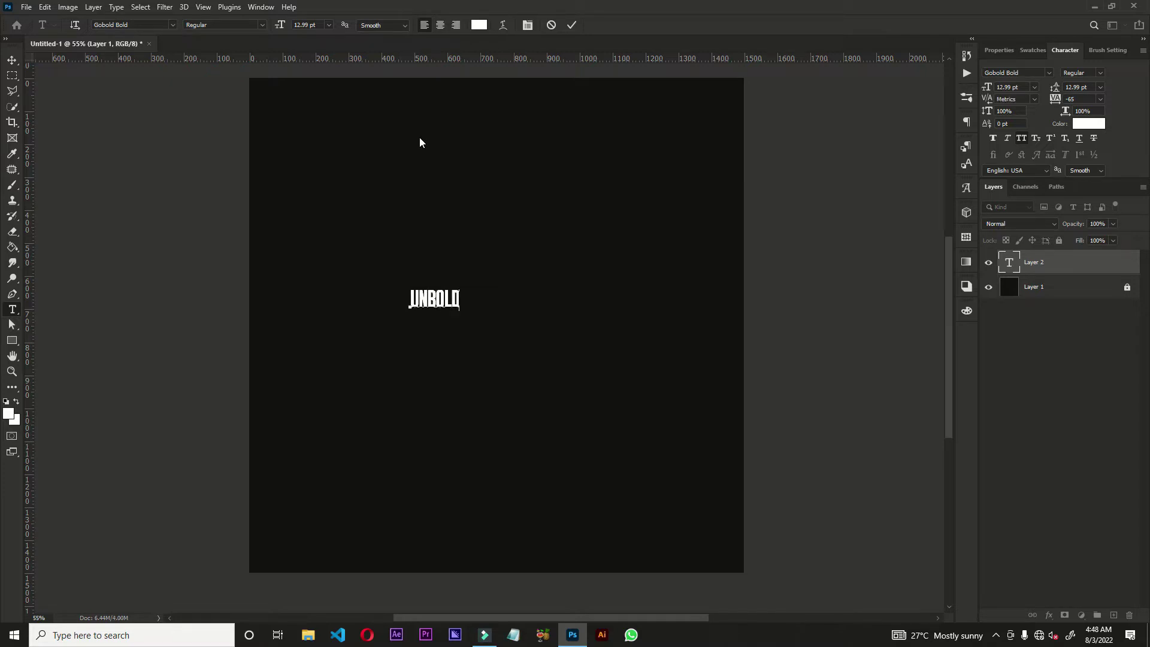
text(A)
key(ctrl+a)
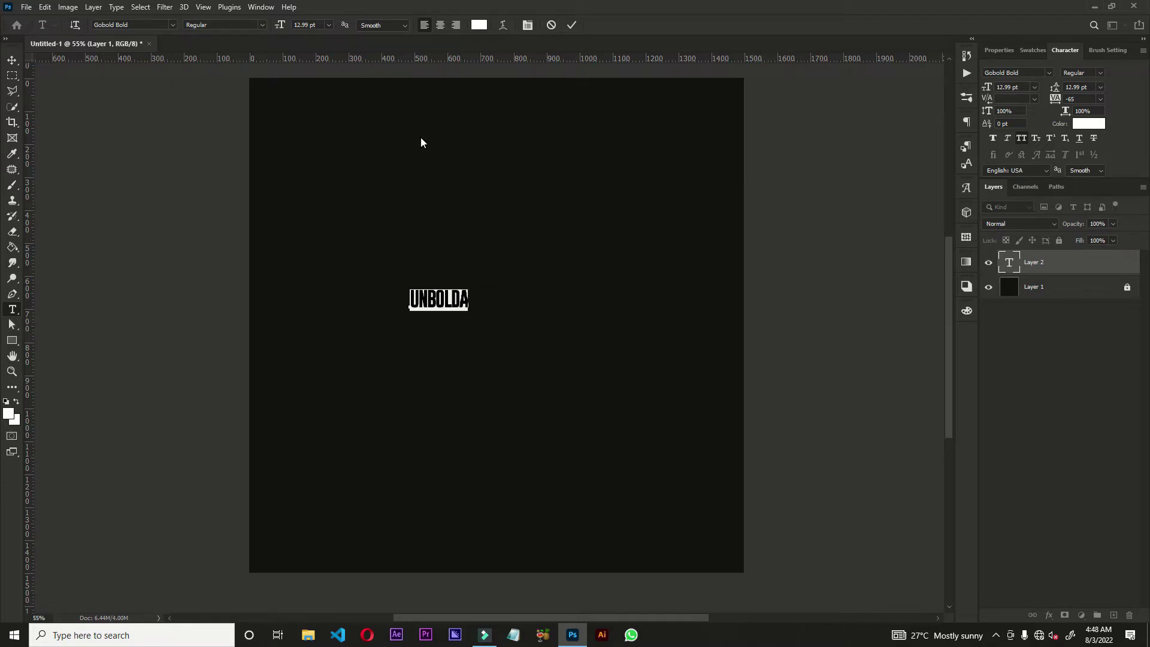
click(472, 307)
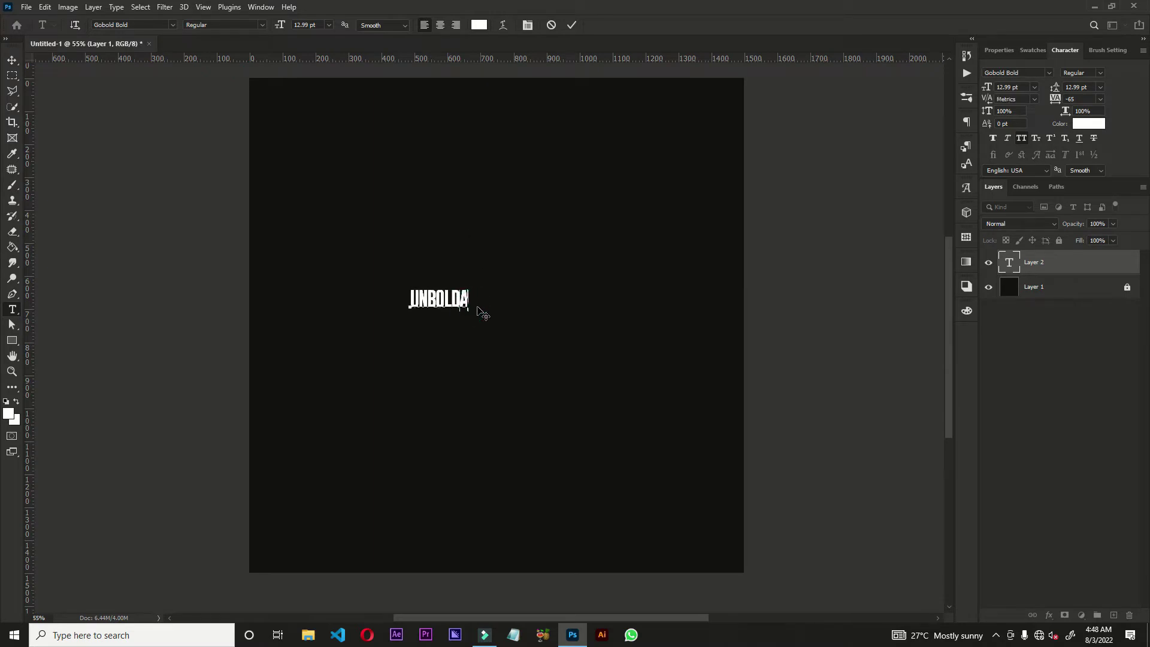
key(BackSpace)
key(ctrl+a)
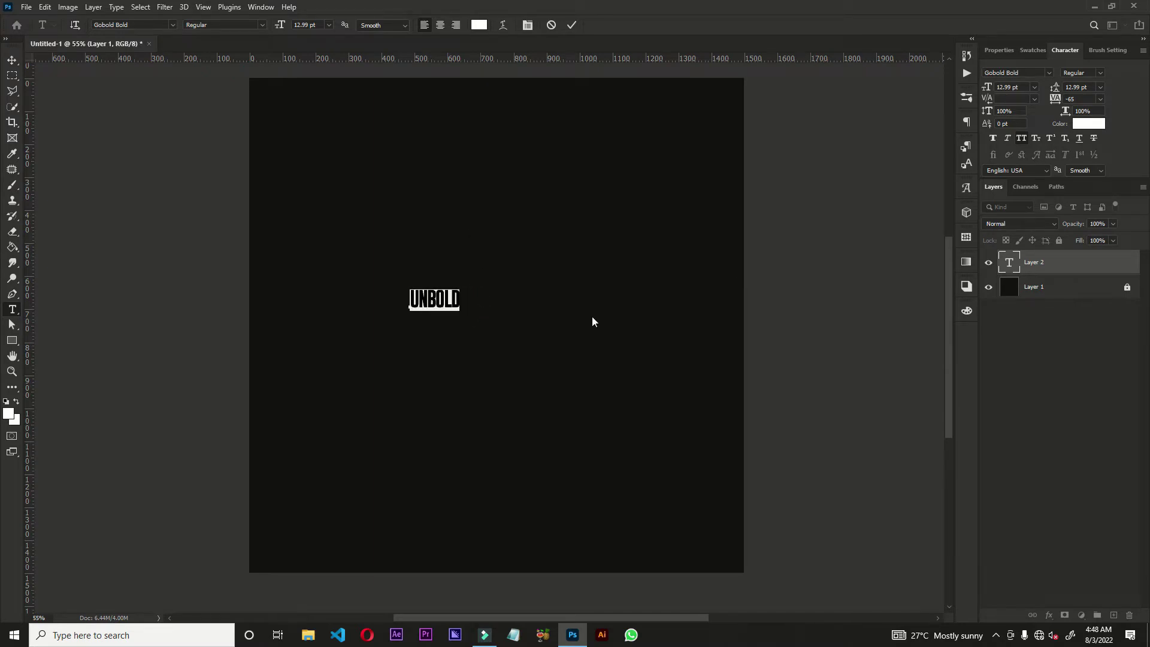
click(573, 25)
Scale the UNBOLD text up to about 83.66 pt with Free Transform.
key(v)
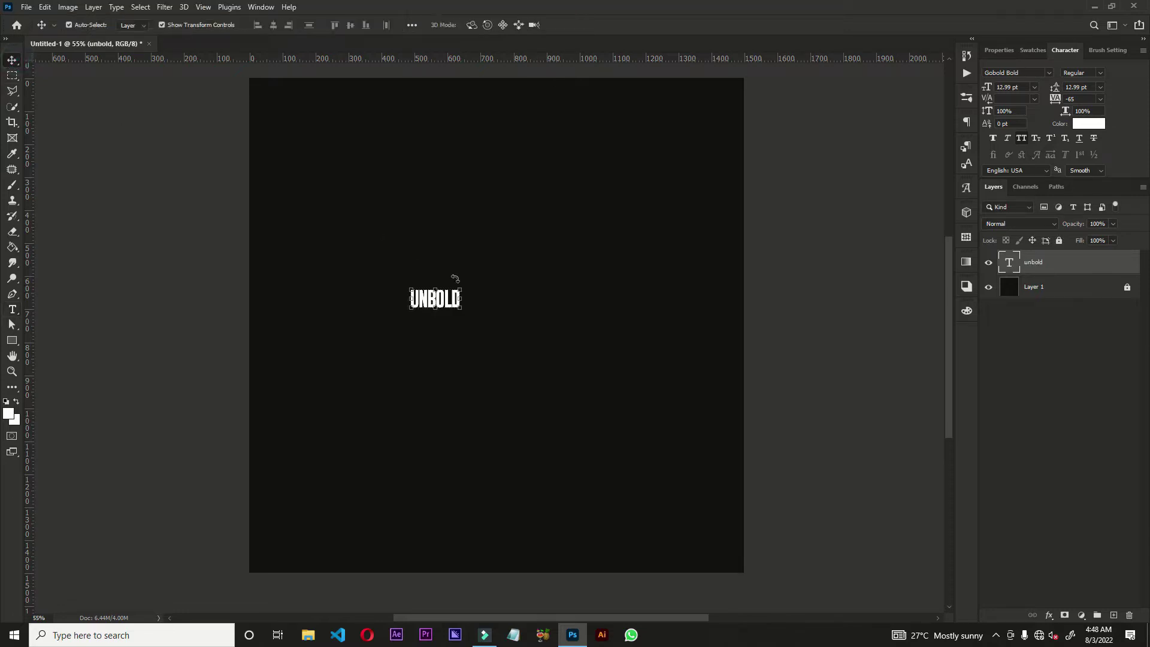
drag(461, 300, 729, 299)
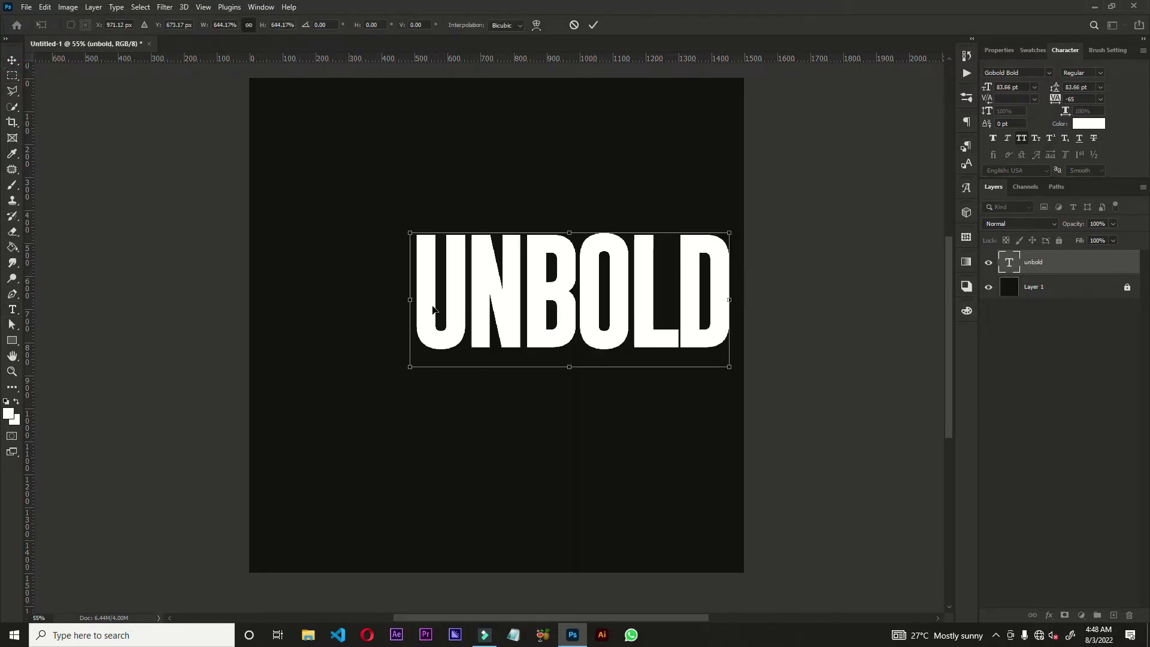
drag(466, 308, 408, 300)
click(593, 24)
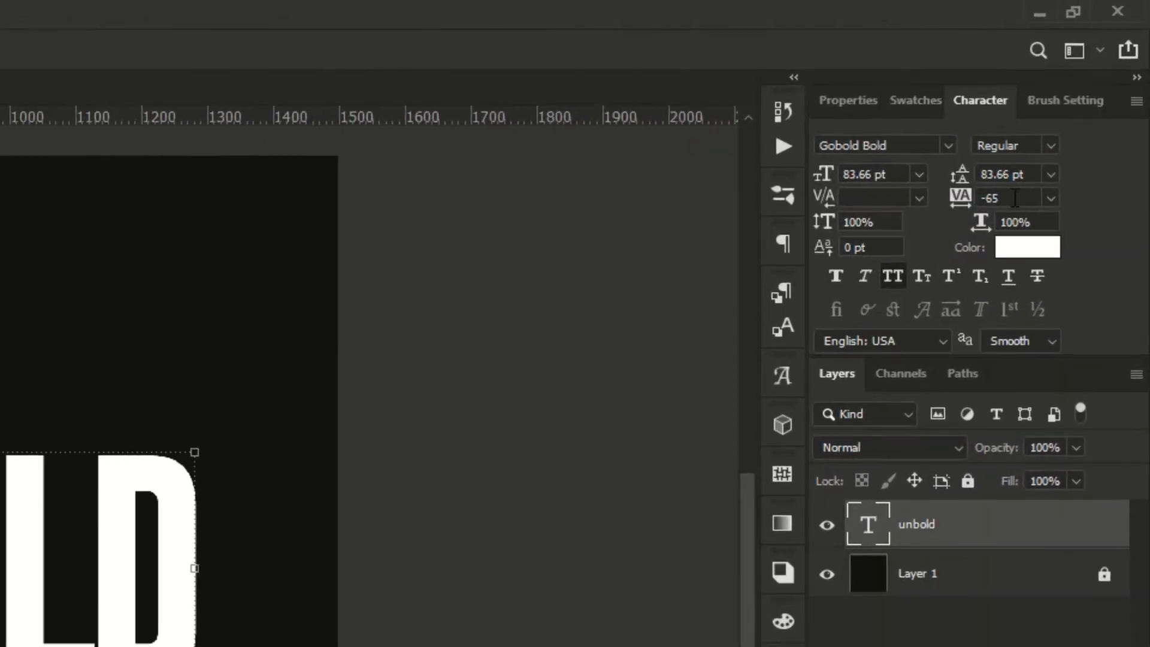
Set the text tracking to 0 and recentre the word on the canvas.
click(1075, 103)
text(0)
key(Return)
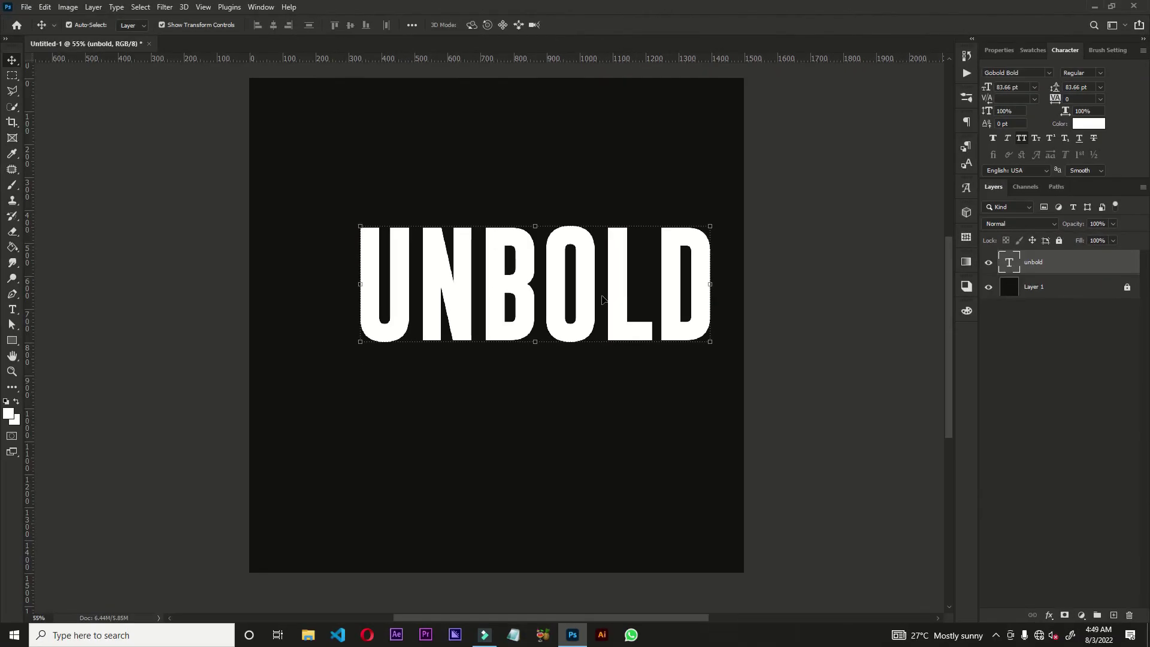
drag(603, 300, 587, 302)
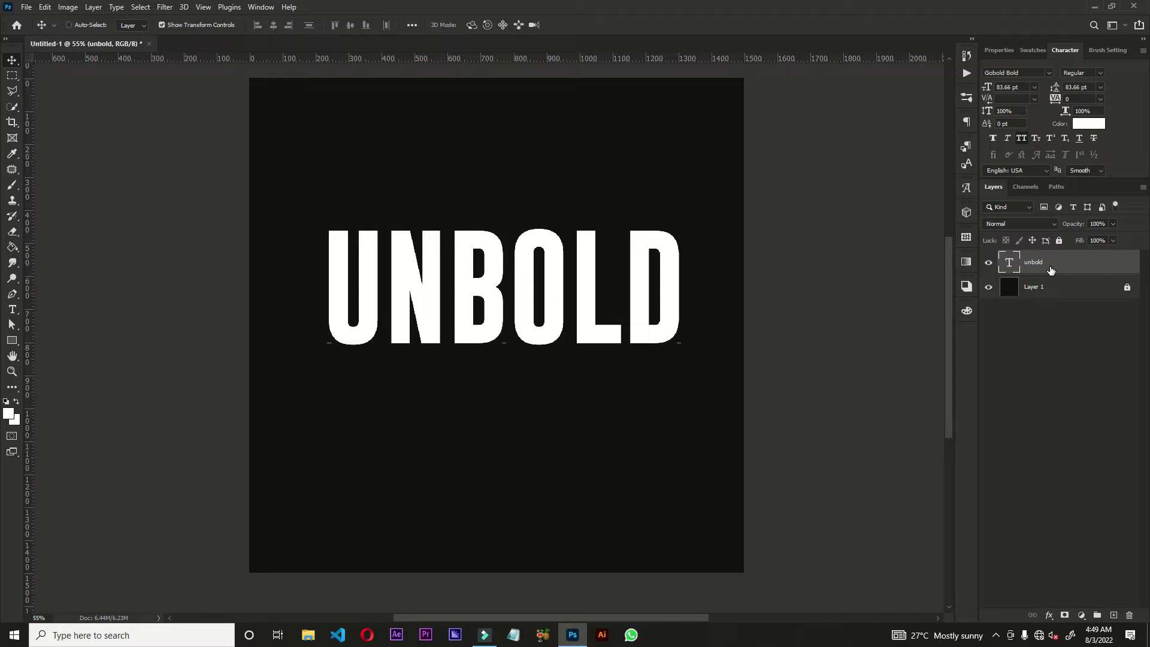
Duplicate the UNBOLD layer and exclude the copy's red channel in Blending Options.
key(ctrl+j)
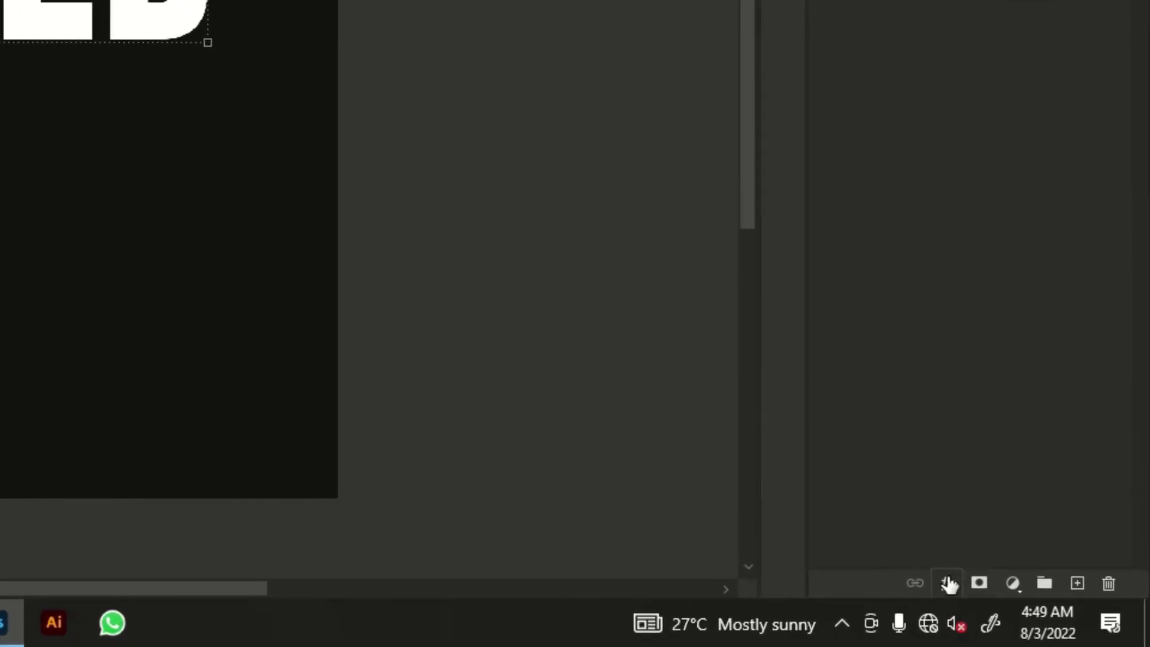
click(952, 581)
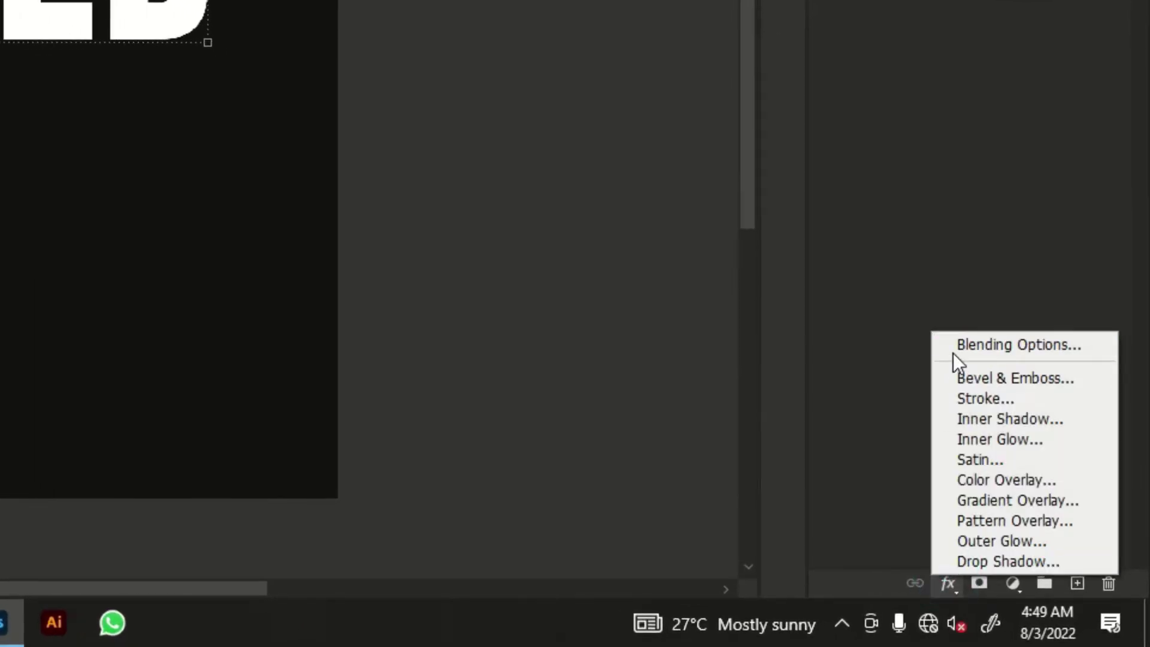
click(961, 351)
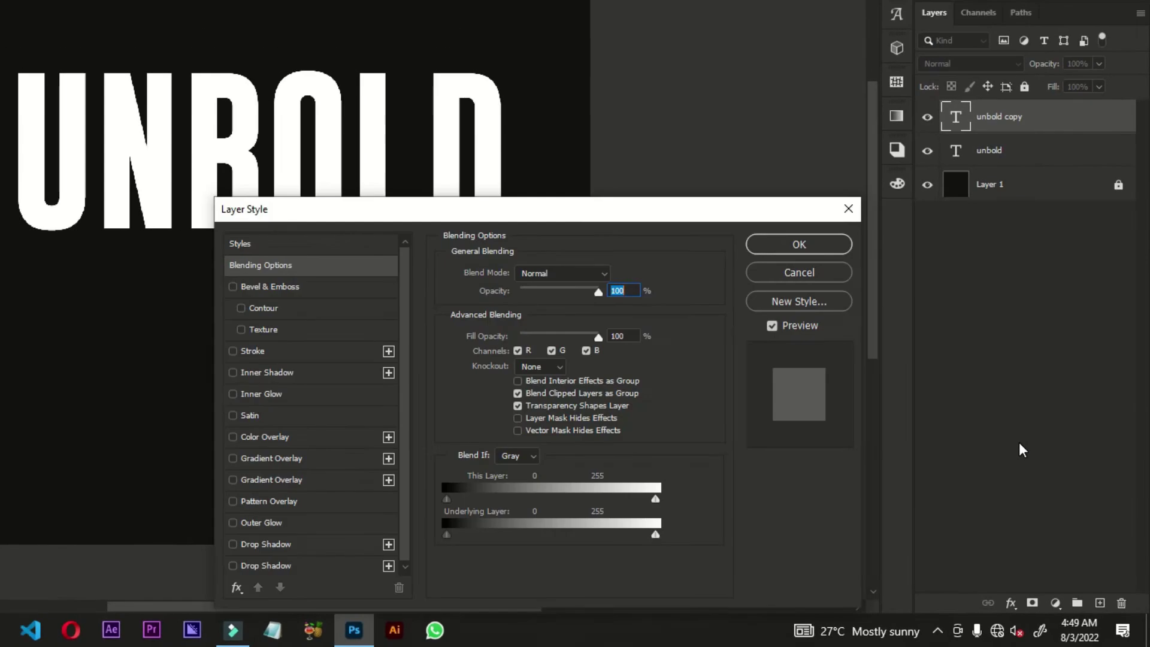
click(518, 351)
click(789, 243)
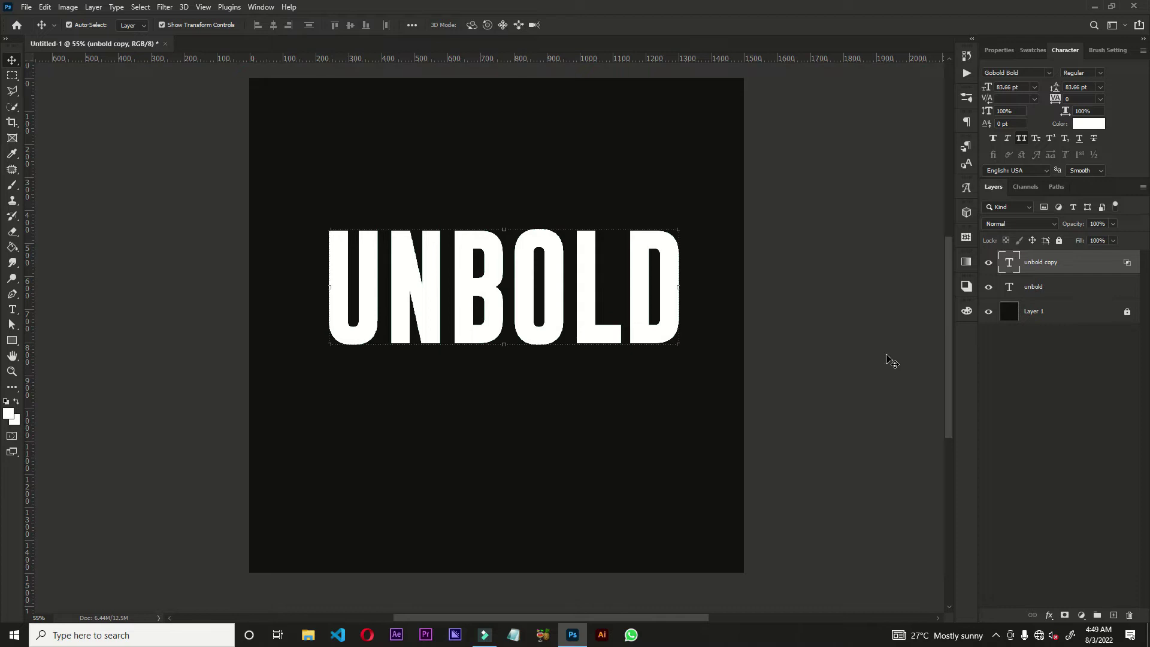
Nudge the copy right to reveal a cyan edge, then duplicate it again.
key(shift+Right)
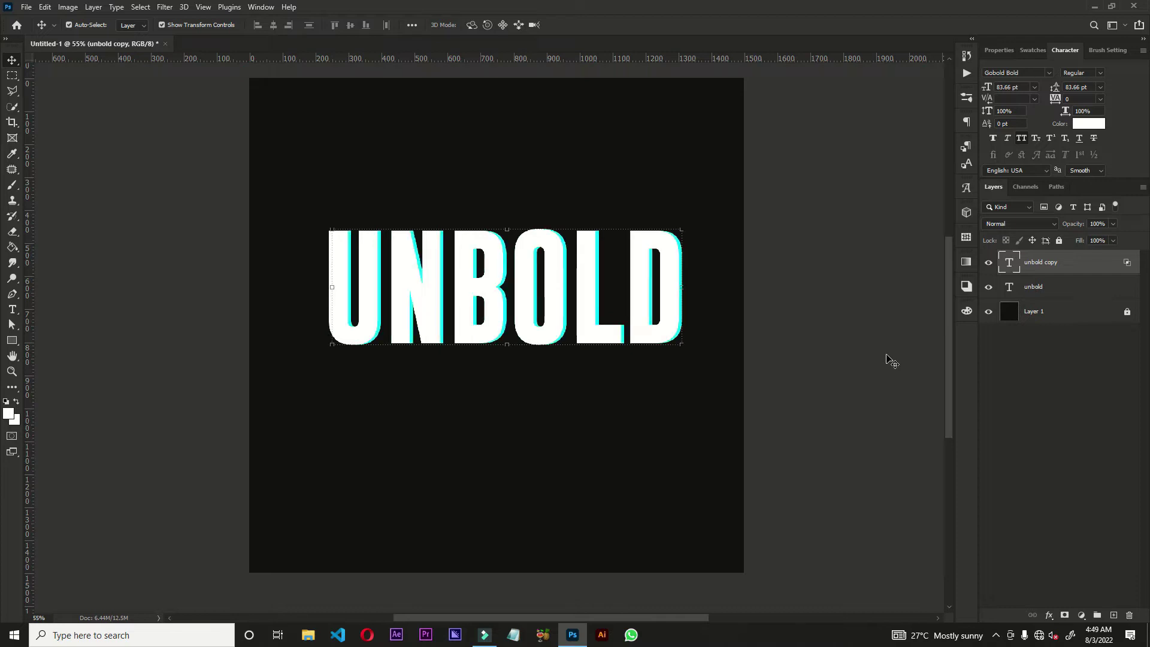
right_click(1049, 259)
click(1085, 263)
key(ctrl+j)
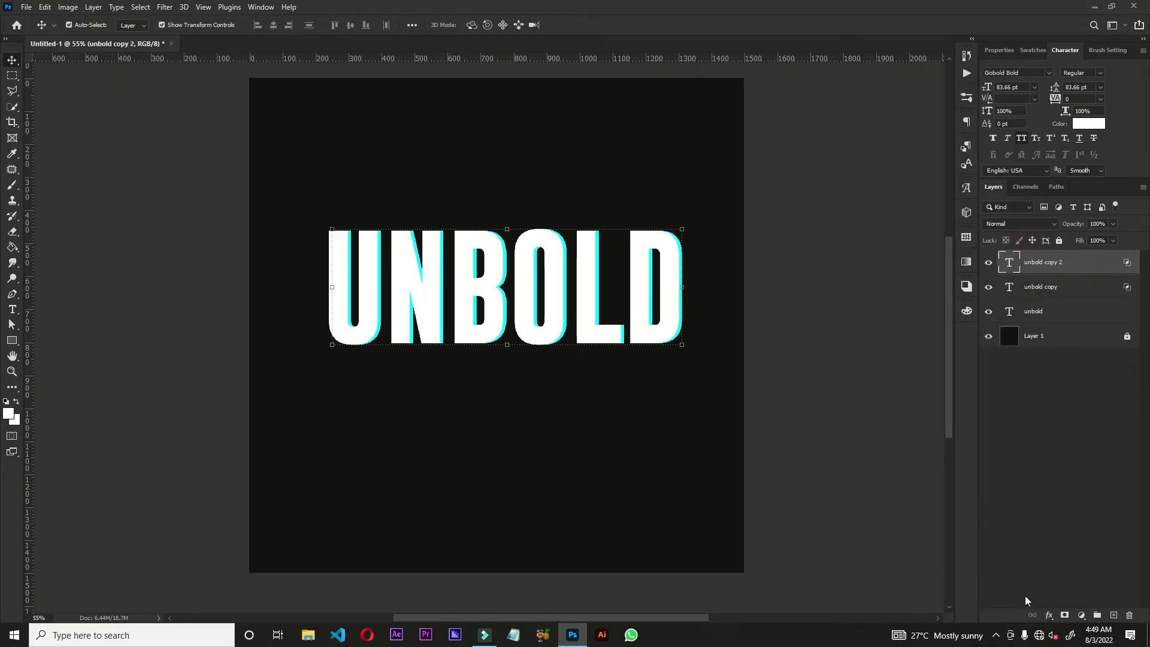
Give 'unbold copy 2' red back and green excluded, nudging it left for a magenta edge.
click(1049, 615)
click(1052, 496)
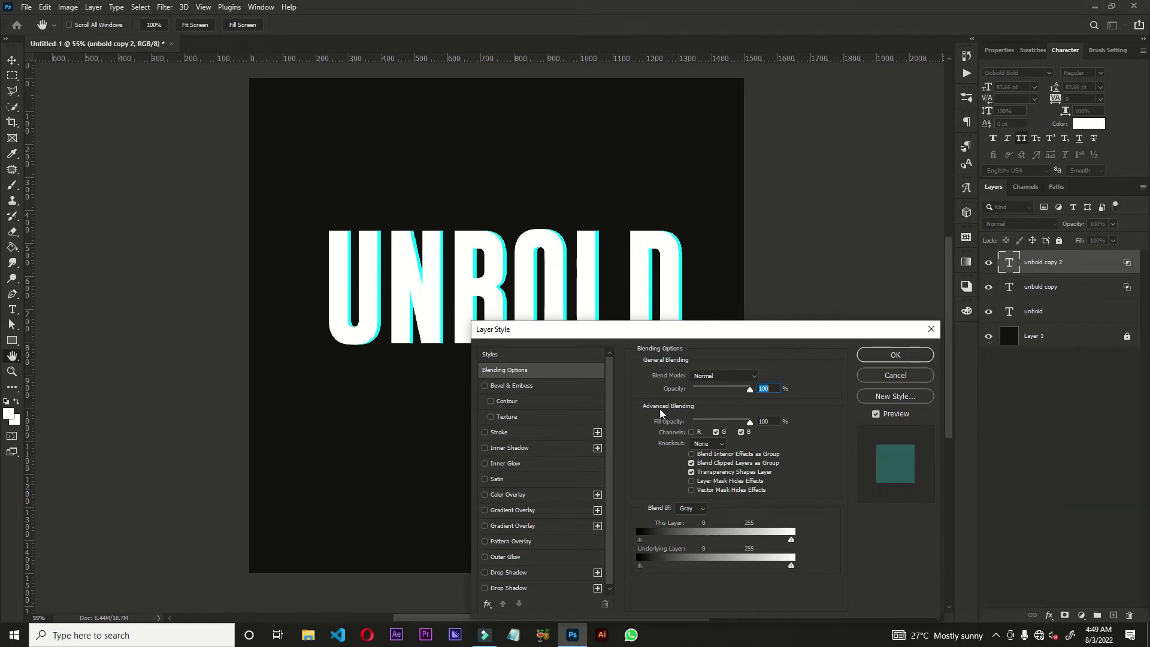
click(692, 432)
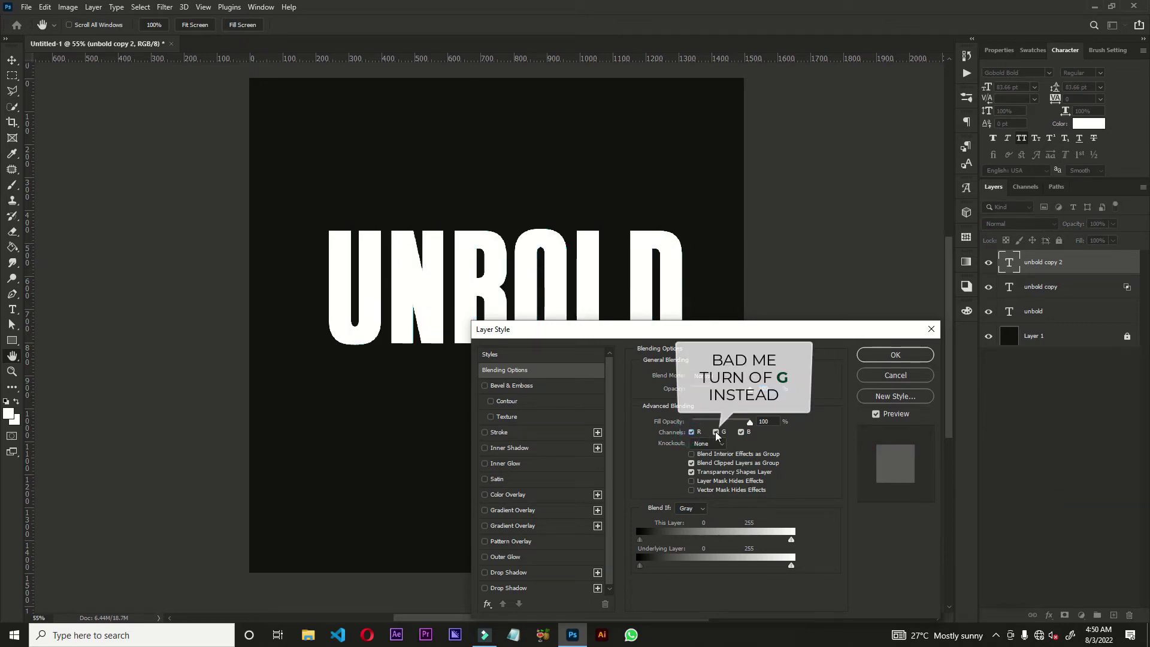
click(717, 432)
click(905, 355)
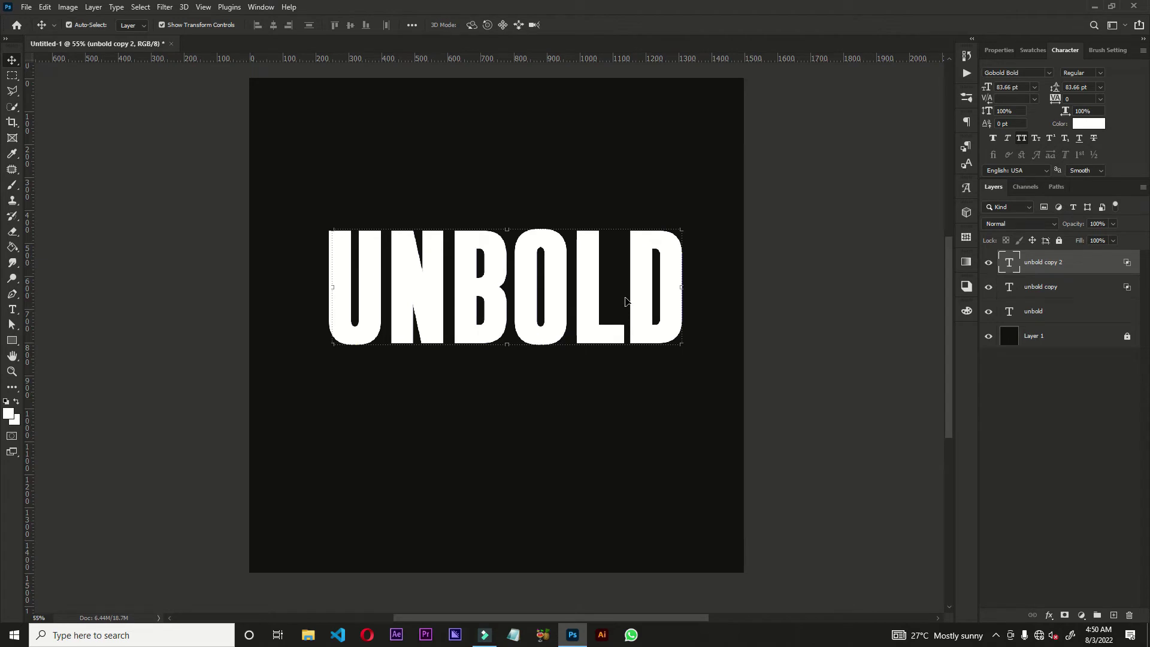
key(shift+Left)
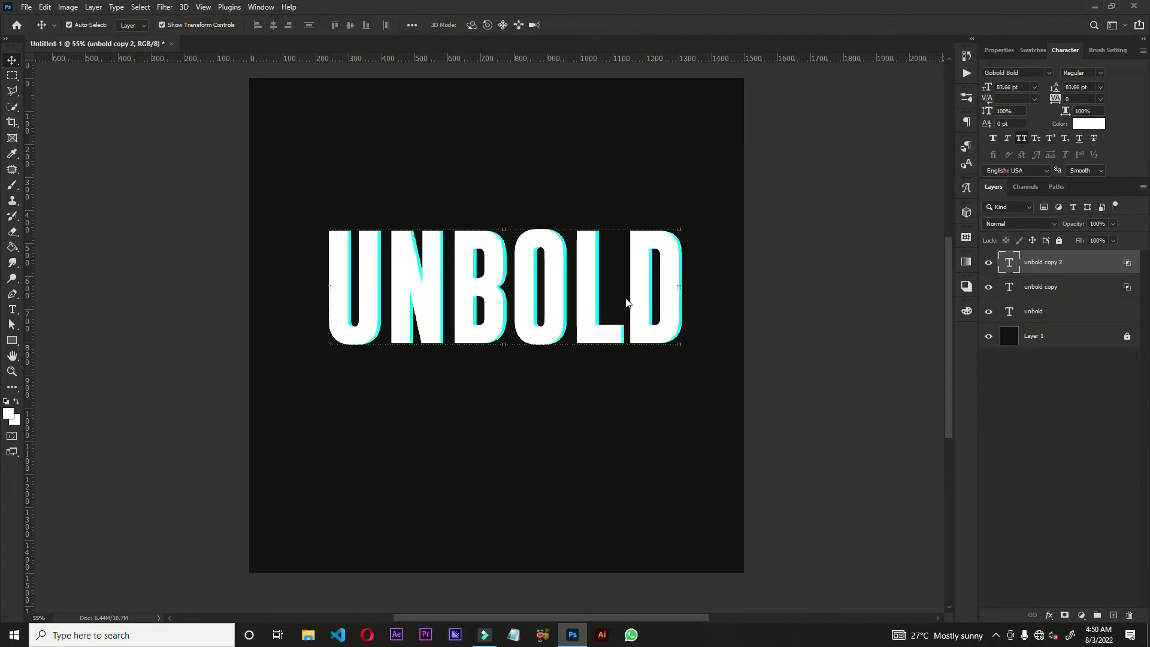
key(shift+Left)
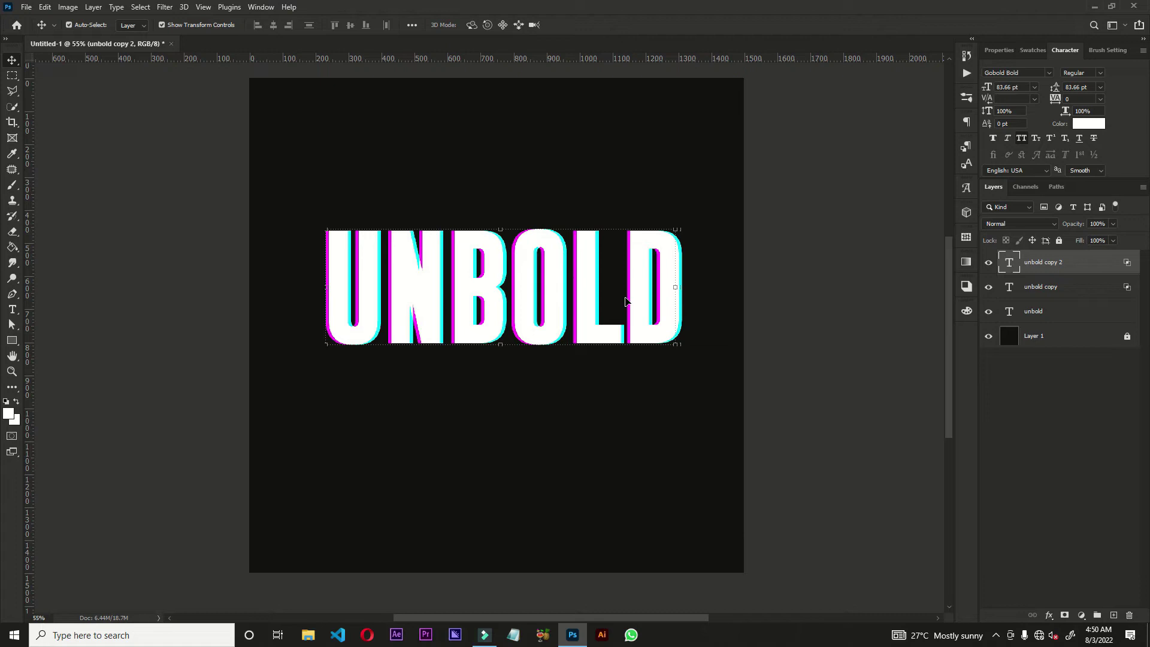
Duplicate the three UNBOLD text layers and merge the copies into 'unbold copy 5 (merged)'.
mouse_move(702, 393)
mouse_down()
mouse_move(350, 196)
mouse_move(286, 203)
mouse_up()
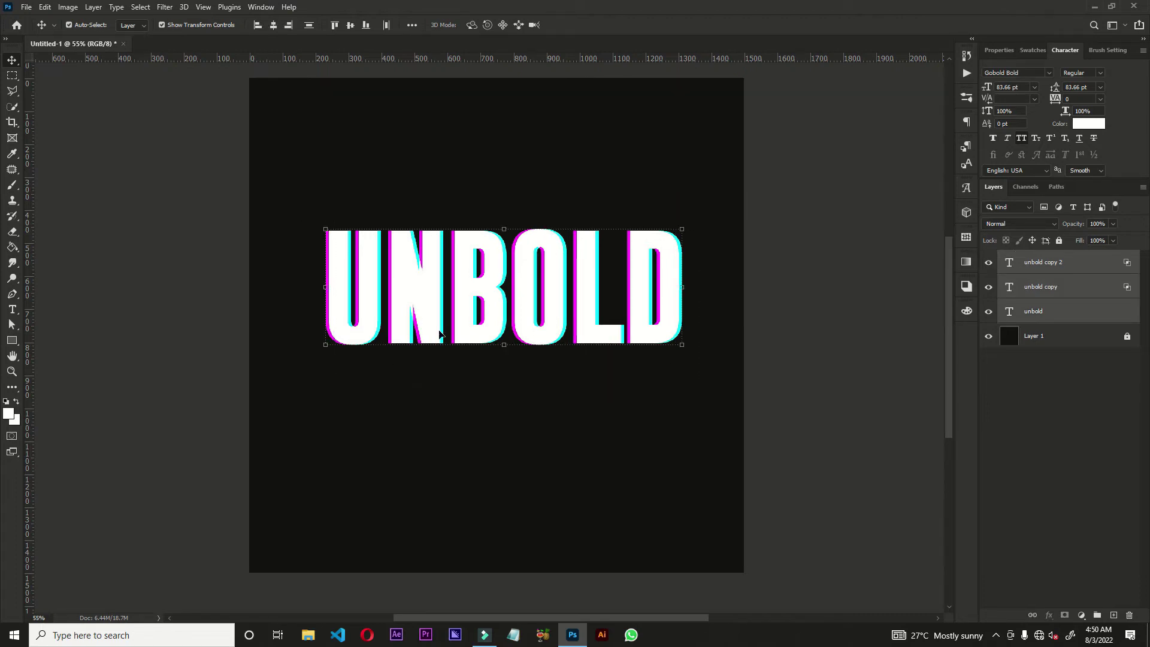
key(ctrl)
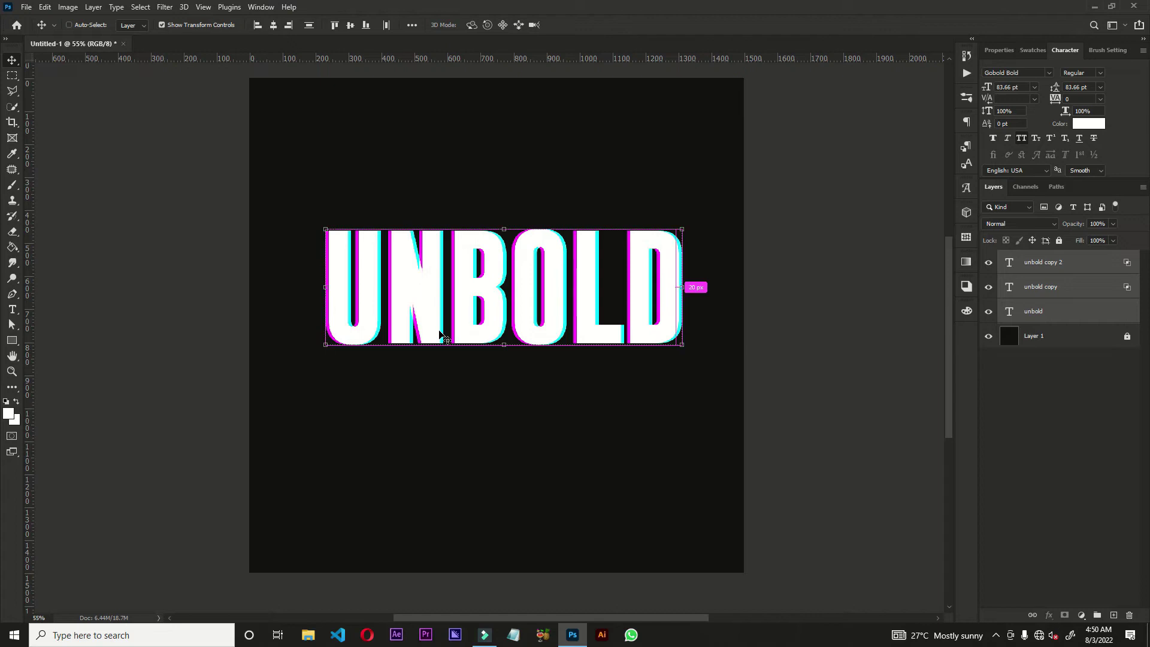
key(ctrl+j)
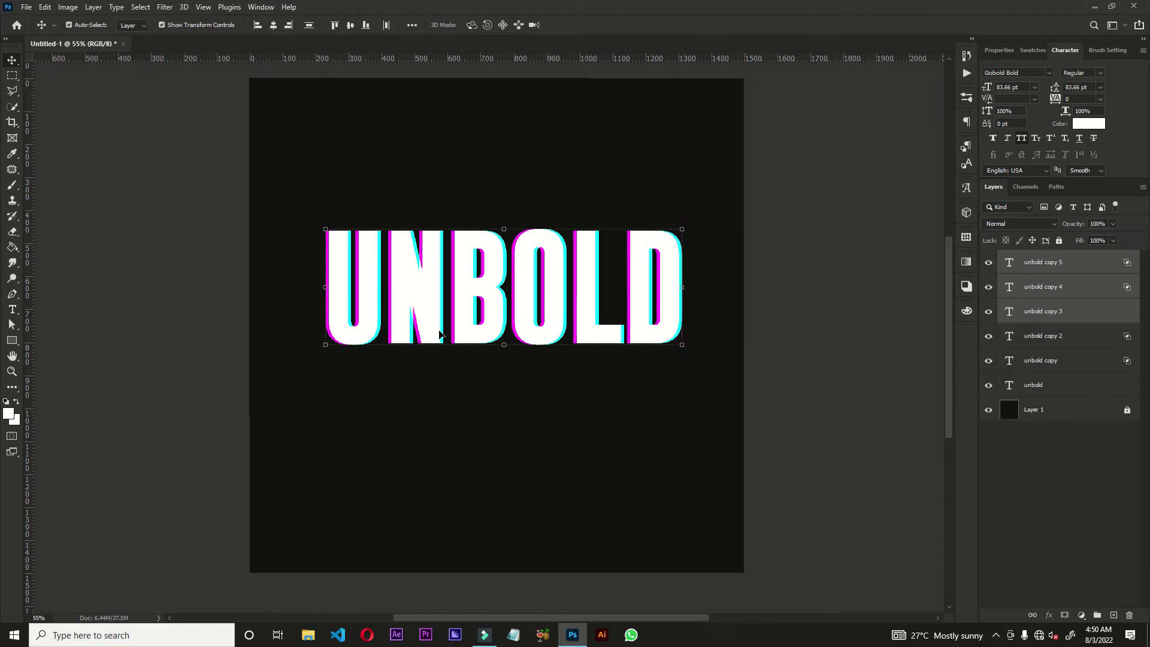
key(ctrl)
key(ctrl+alt+e)
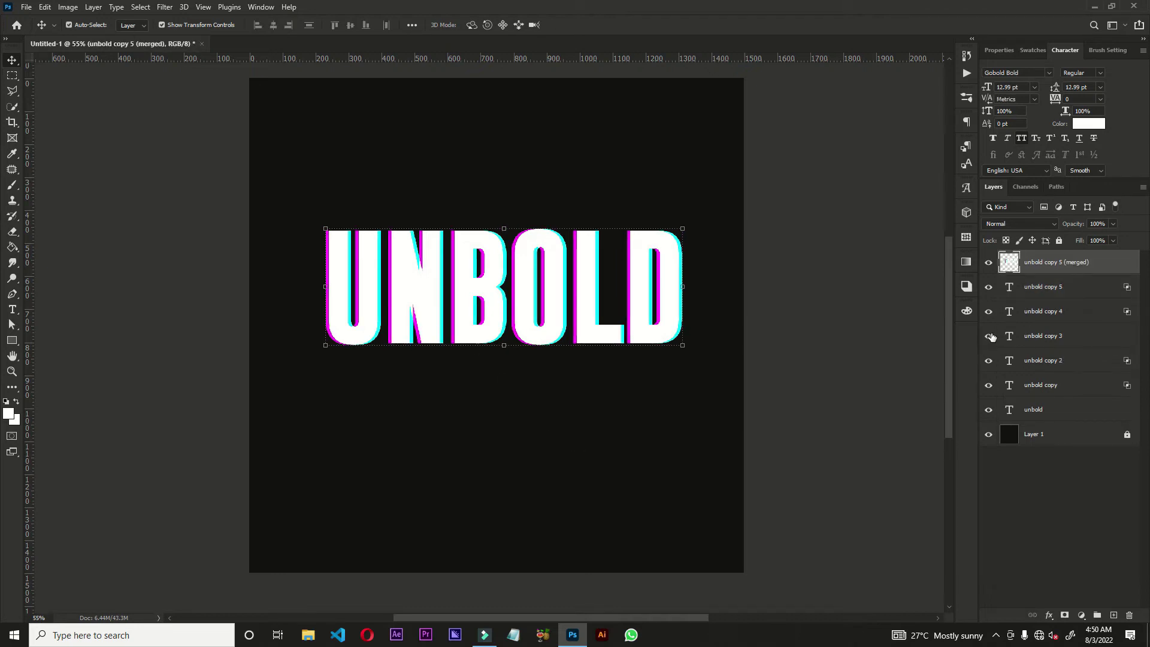
Hide all six UNBOLD text layers, leaving only the merged layer visible.
click(1026, 292)
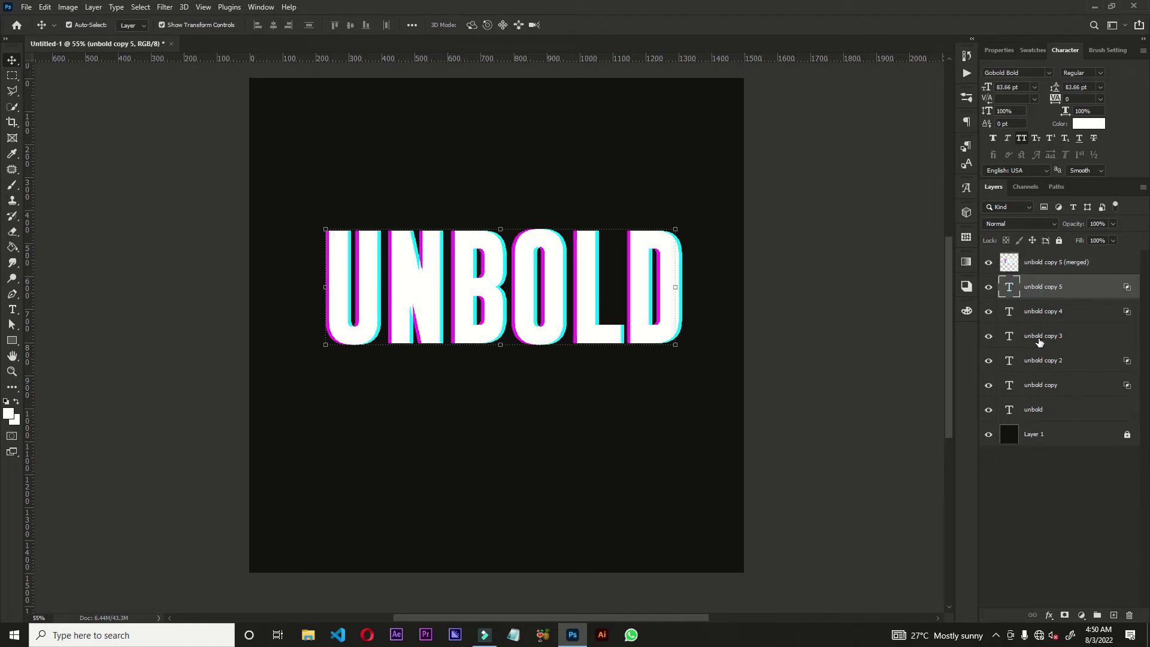
shift+click(1040, 346)
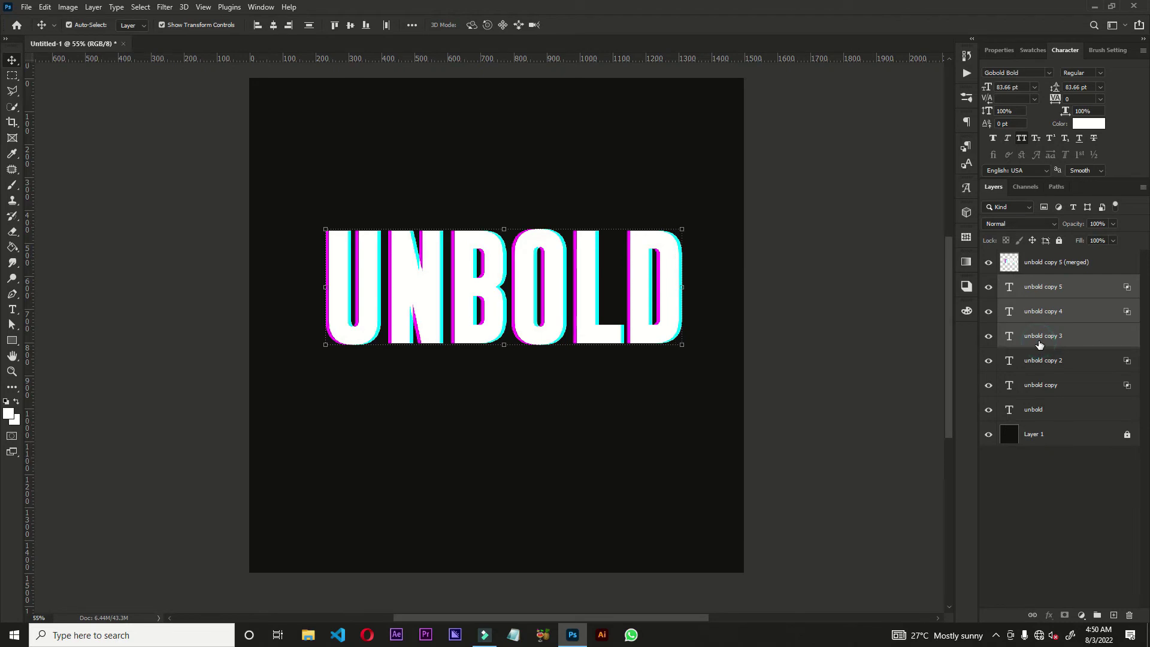
click(989, 287)
click(989, 311)
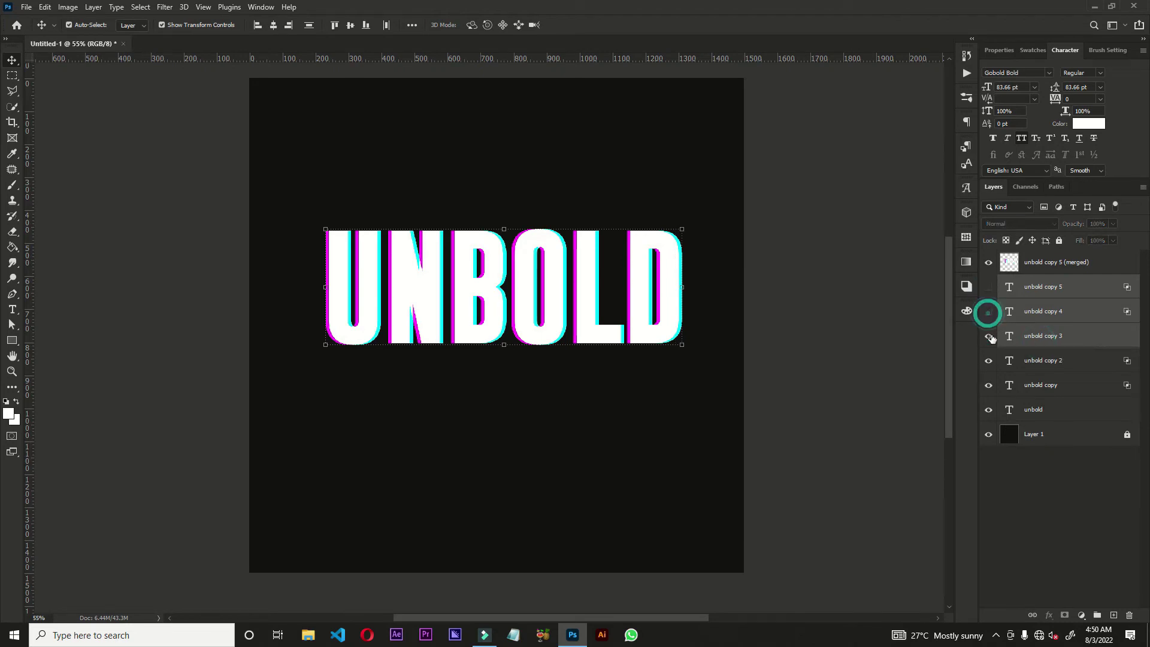
click(989, 337)
click(989, 361)
click(989, 385)
click(988, 410)
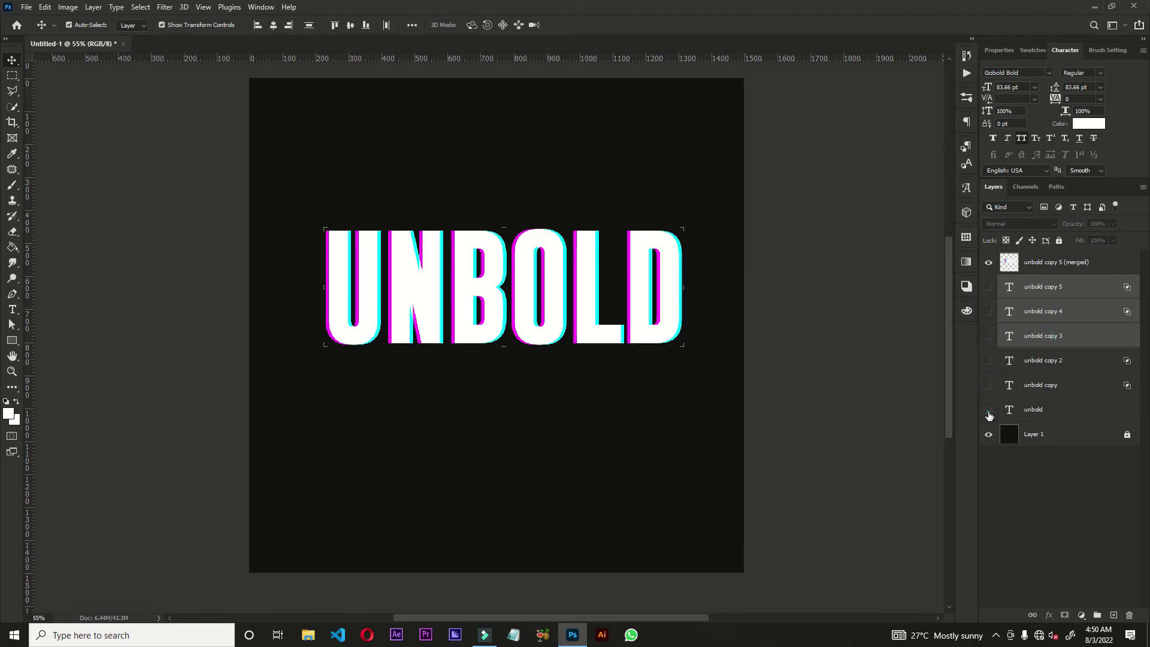
click(1004, 472)
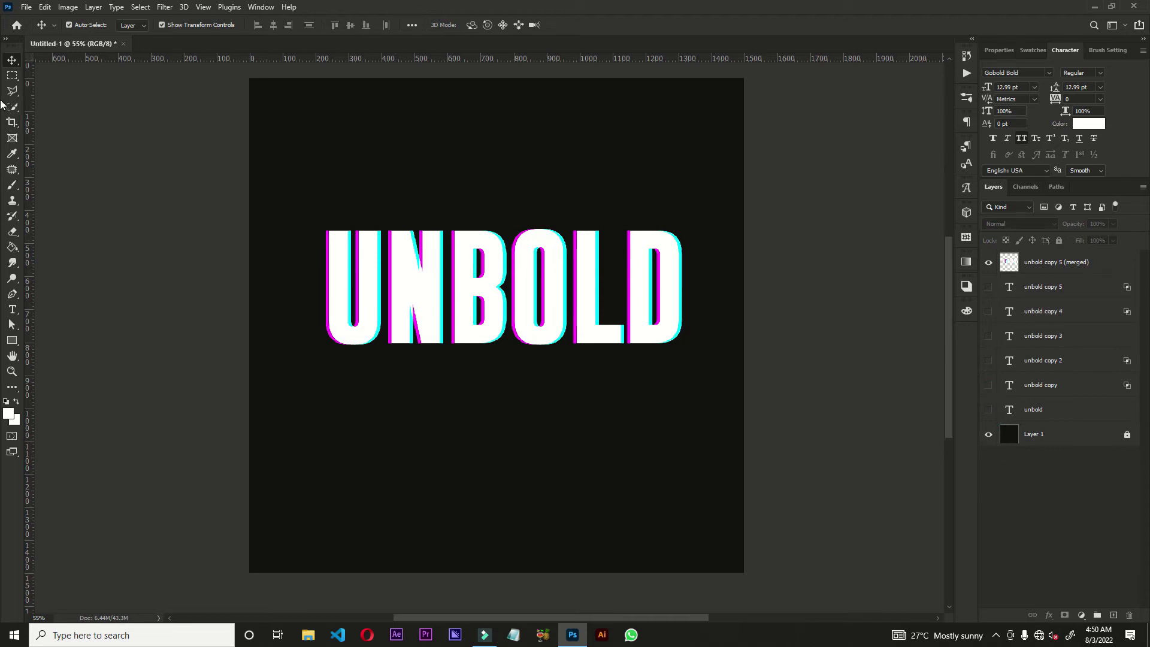
Move the merged layer down and shift a thin strip across the letter tops left.
mouse_move(429, 230)
mouse_down()
mouse_move(430, 249)
mouse_move(428, 237)
mouse_up()
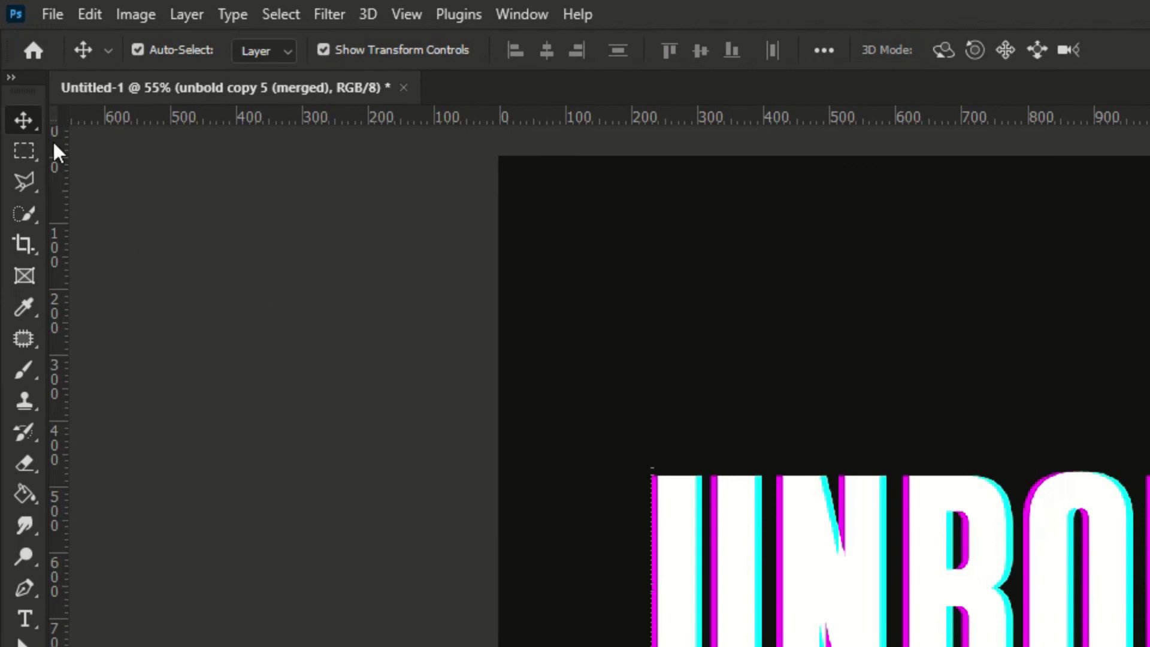
click(21, 151)
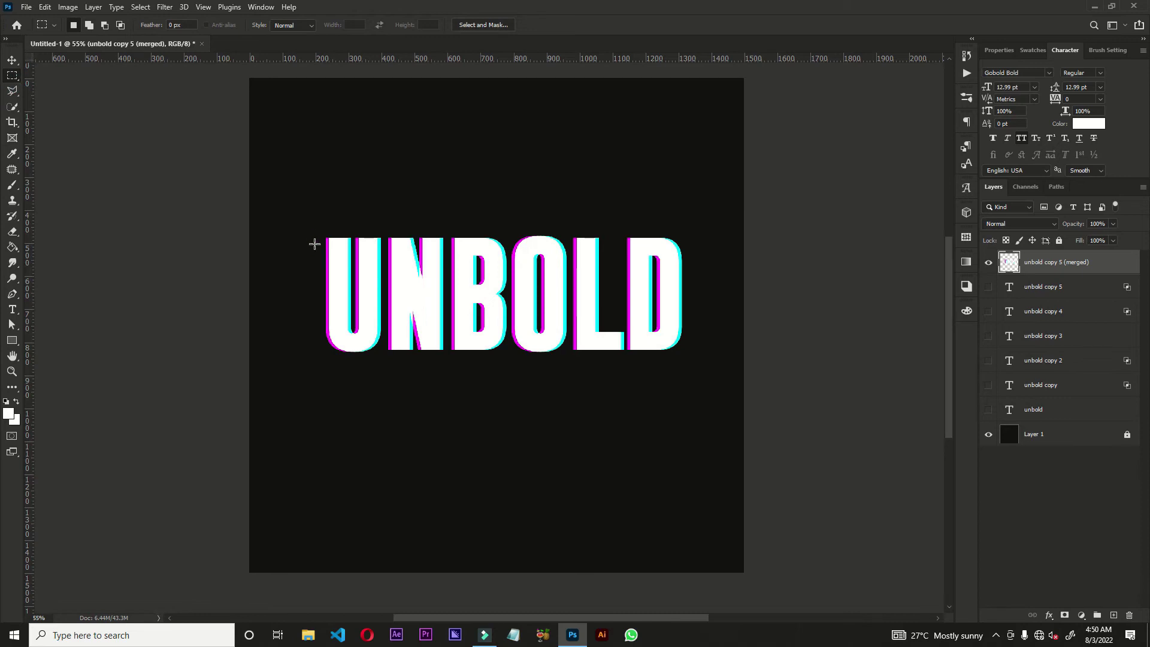
drag(314, 247, 685, 265)
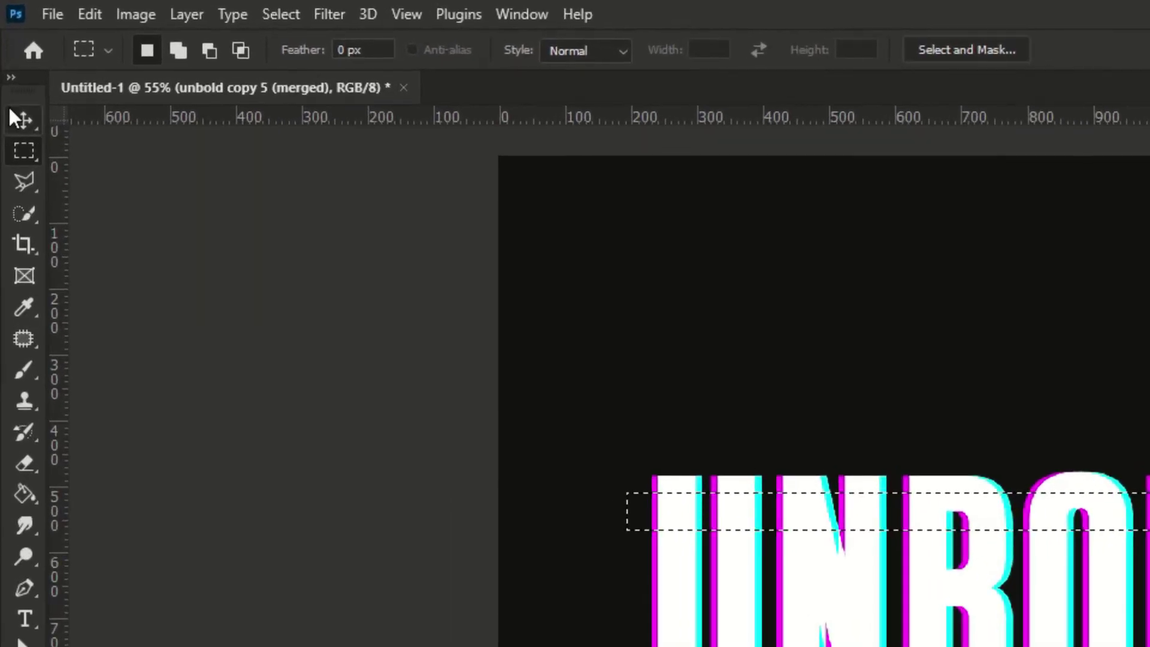
click(20, 110)
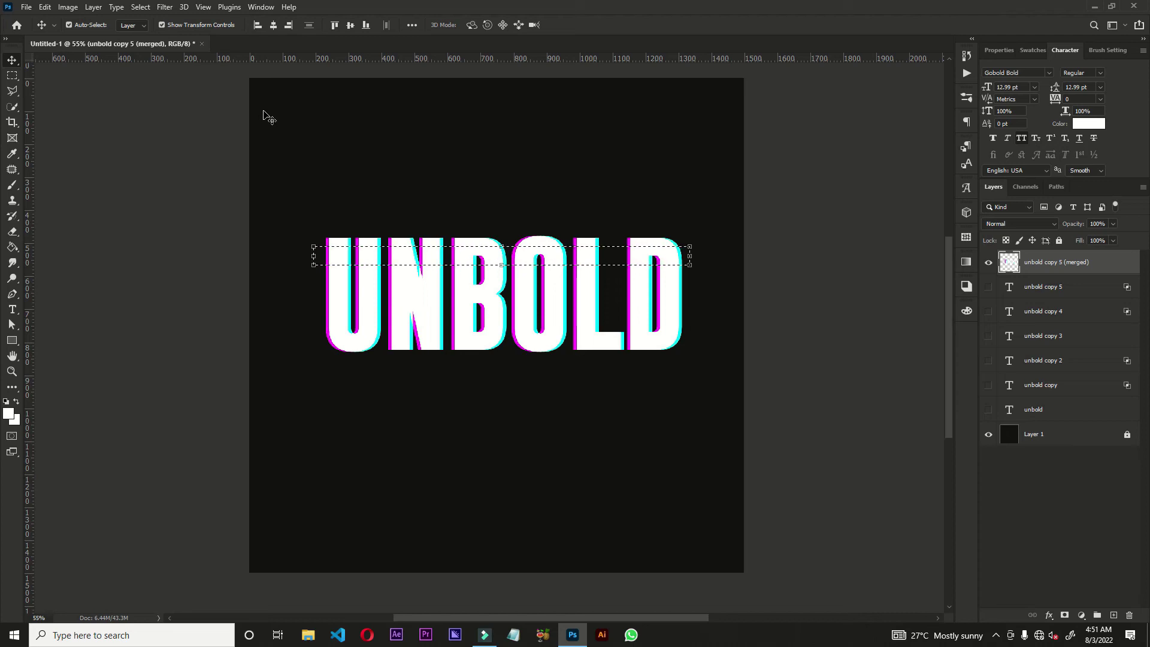
key(shift+Left)
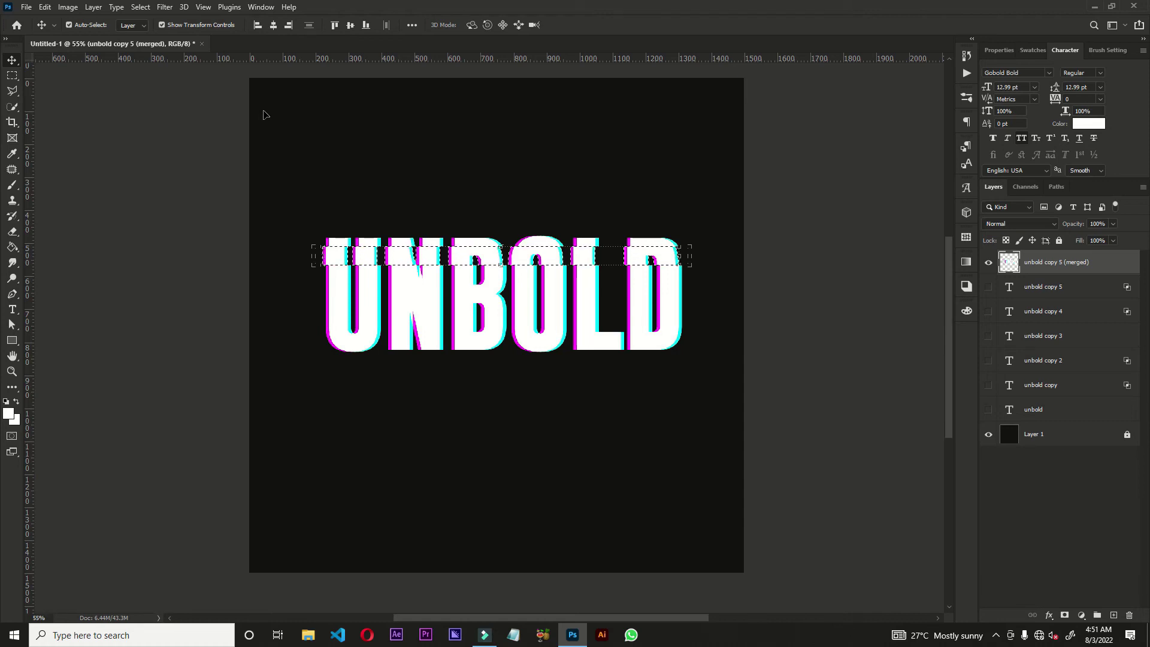
click(12, 75)
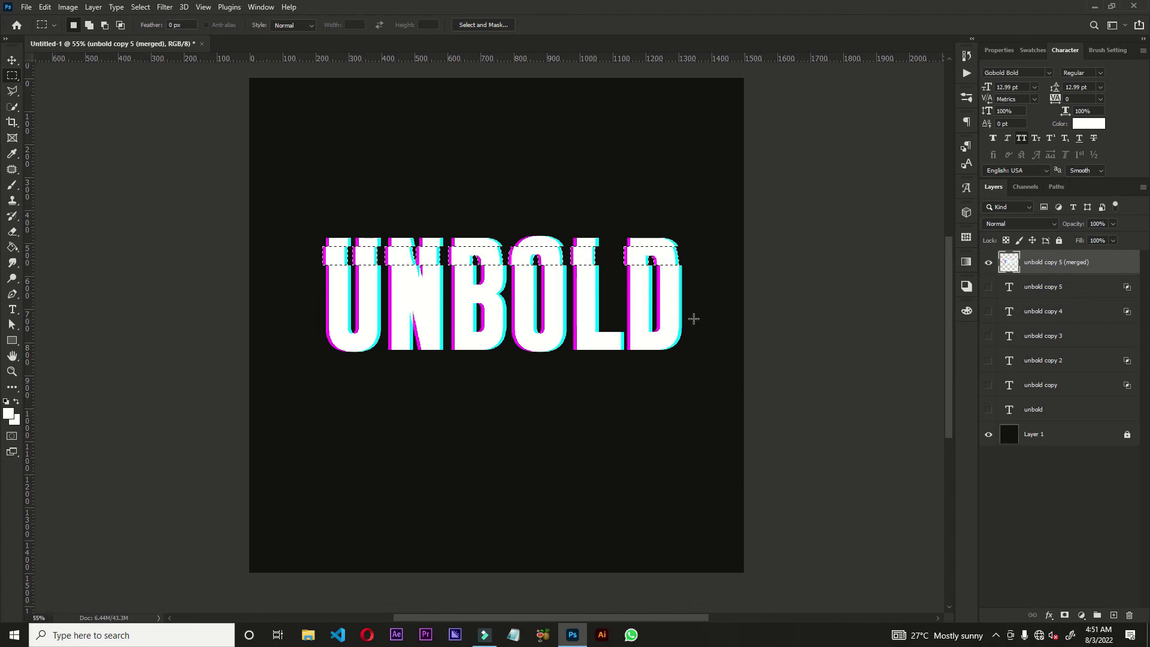
Shift strips along the letter bottoms and middle to the right, then deselect.
mouse_move(696, 343)
mouse_down()
mouse_move(326, 376)
mouse_move(318, 357)
mouse_up()
key(shift+Right)
click(11, 62)
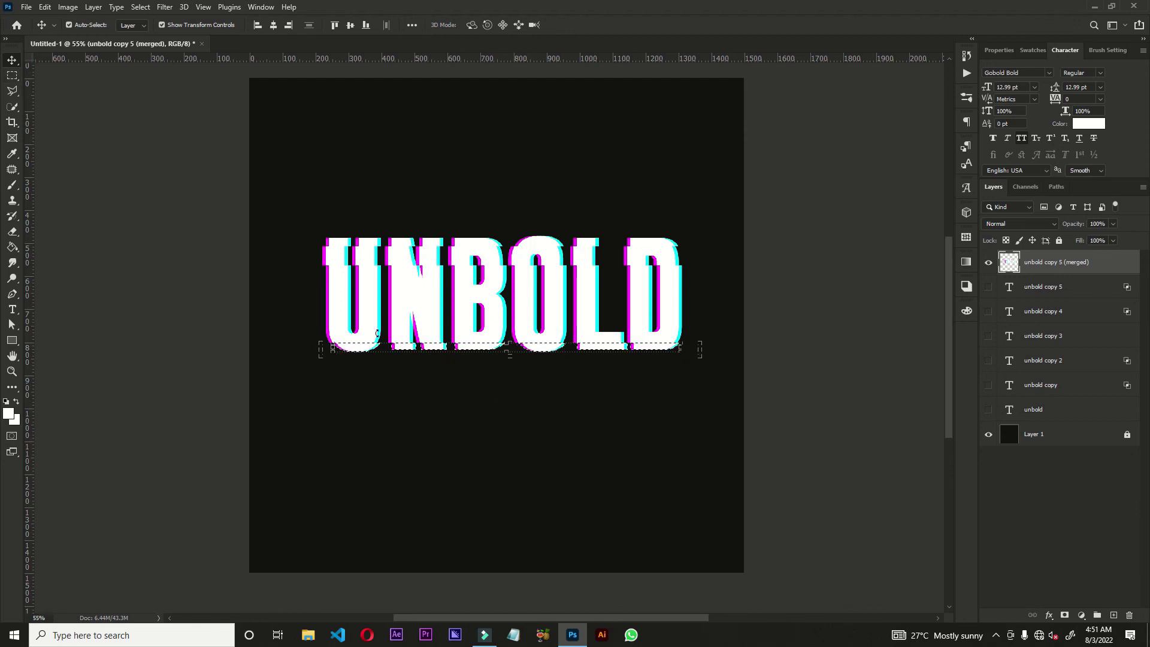
click(12, 76)
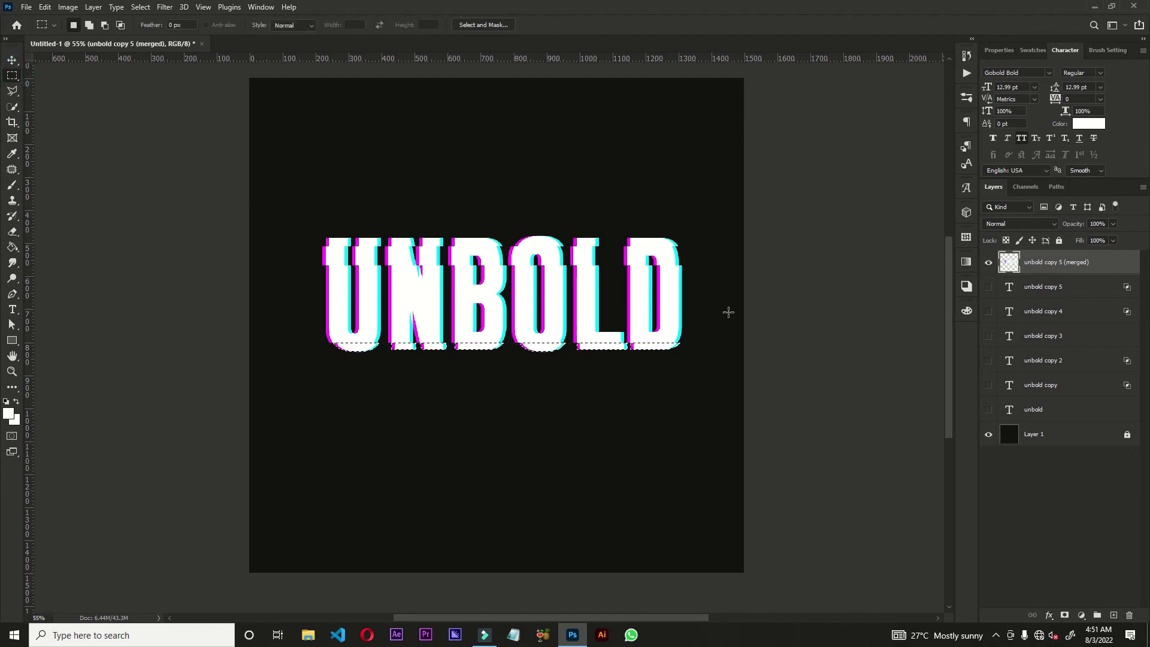
drag(700, 303, 294, 327)
click(11, 60)
key(Right)
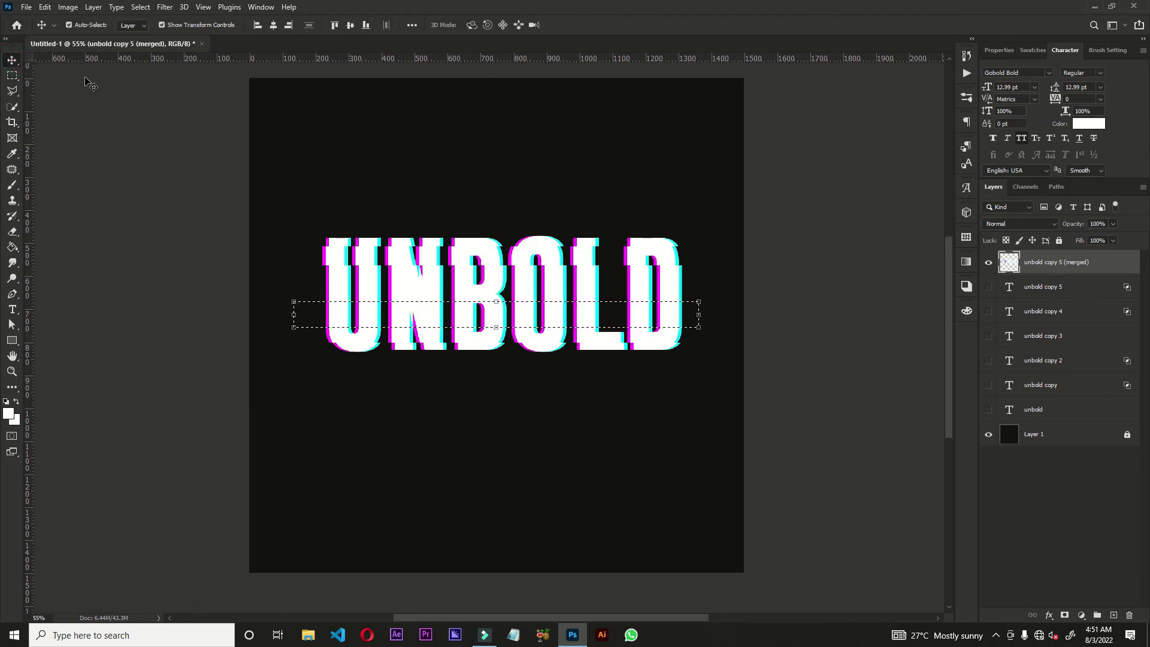
key(Right)
key(Right)
key(Right)
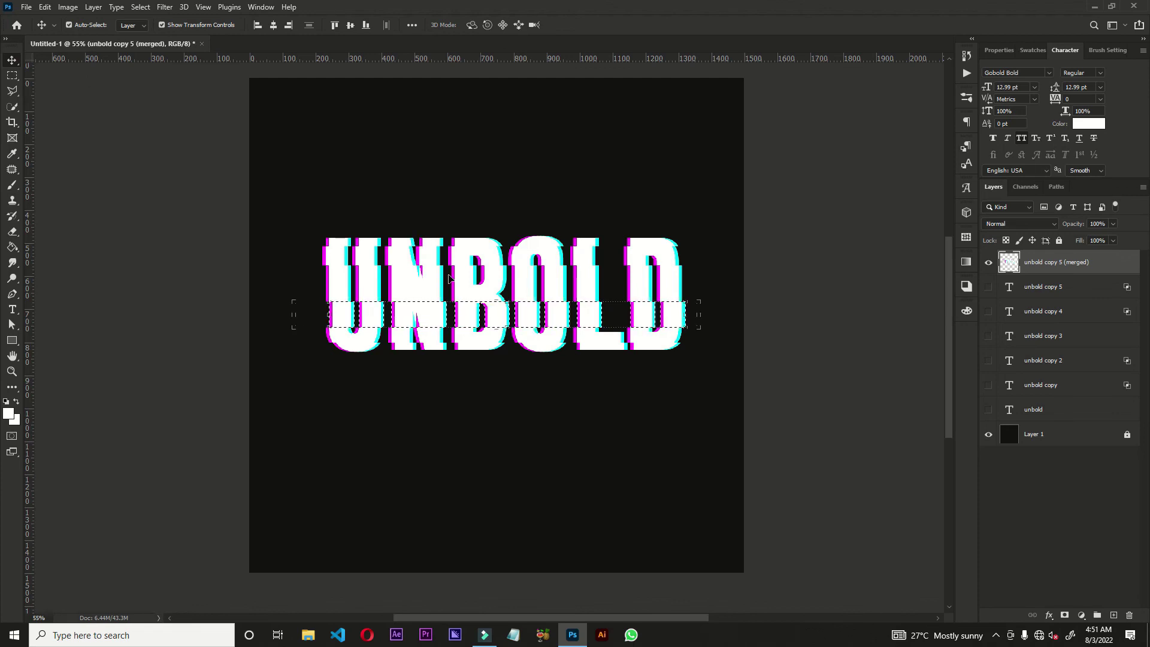
key(ctrl)
key(ctrl+d)
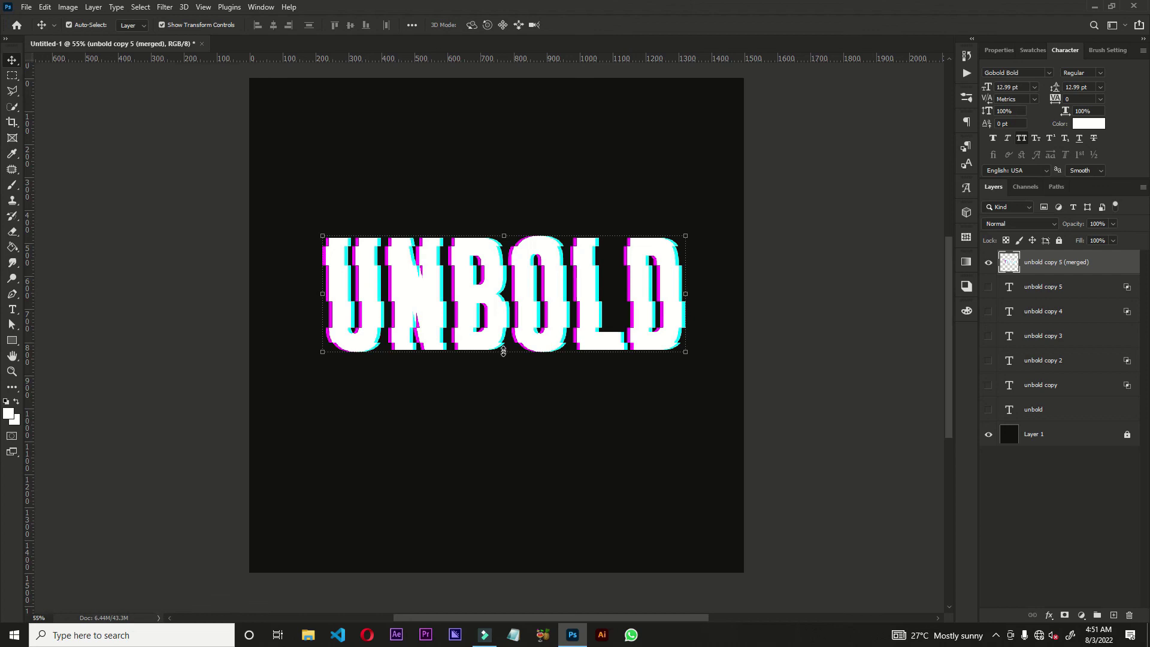
Scale the glitched merged UNBOLD layer to 114.4%.
key(ctrl+t)
drag(504, 352, 505, 369)
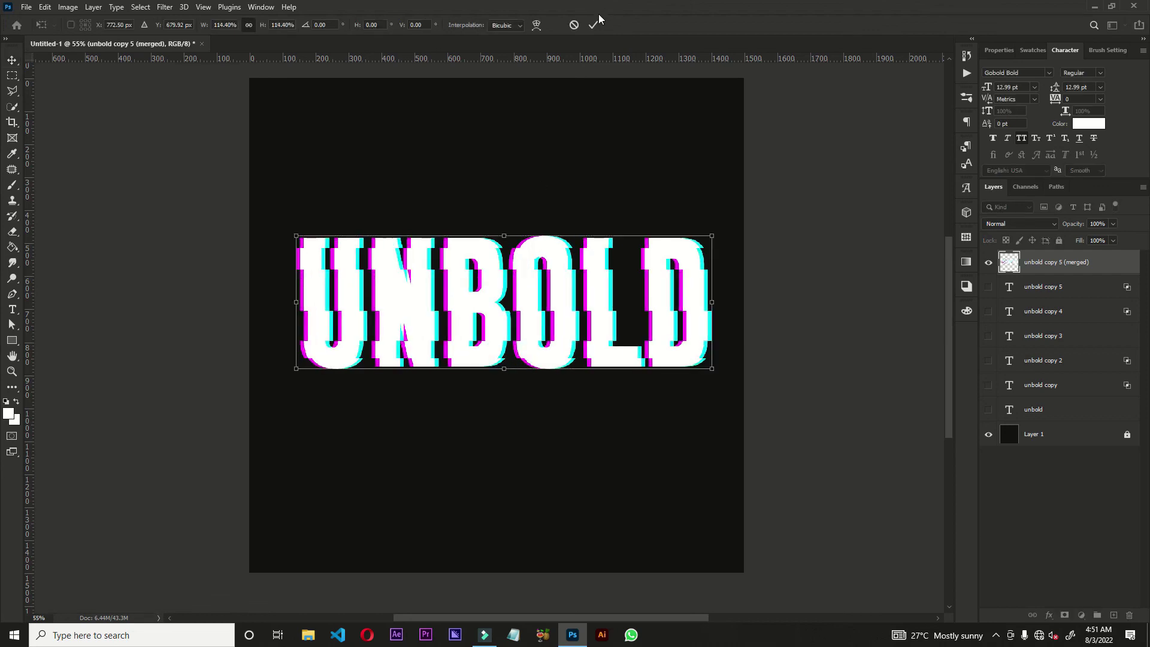
click(594, 25)
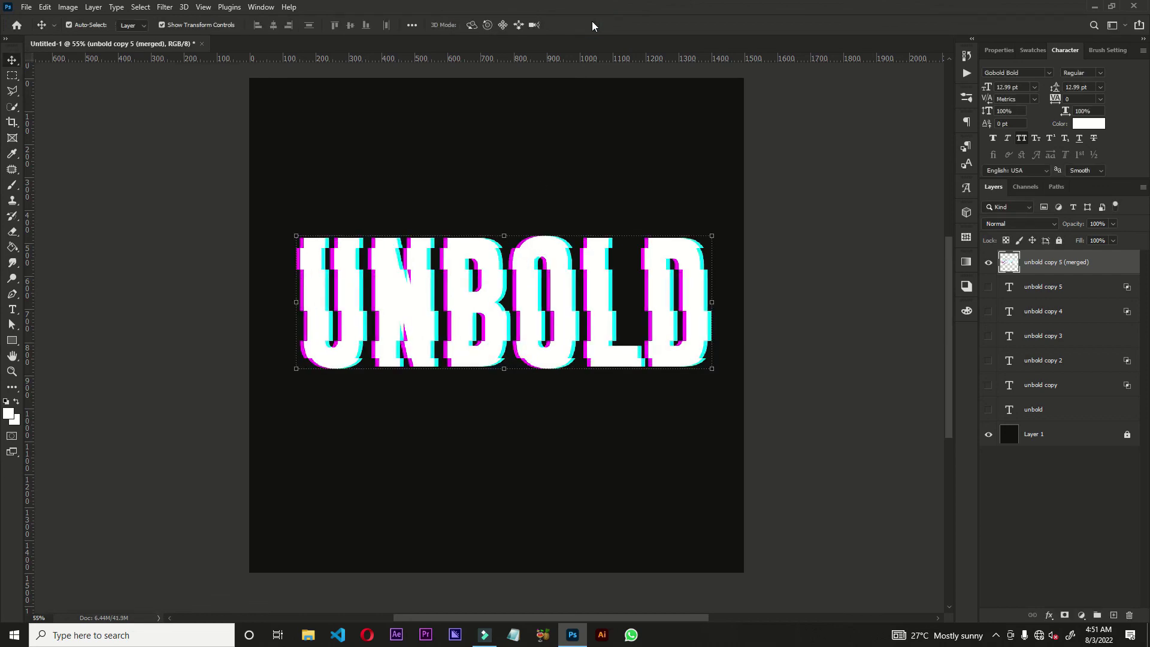